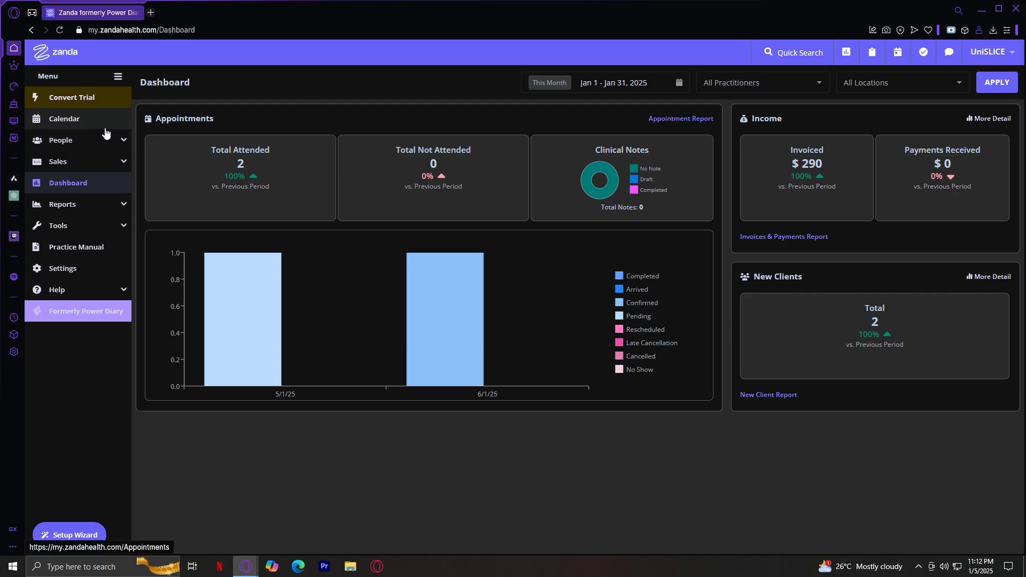
Start a calendar appointment on Tue 7 Jan at 11:30 AM, then open People > Clients search
{"action": "left_click", "coordinate": [64, 121]}
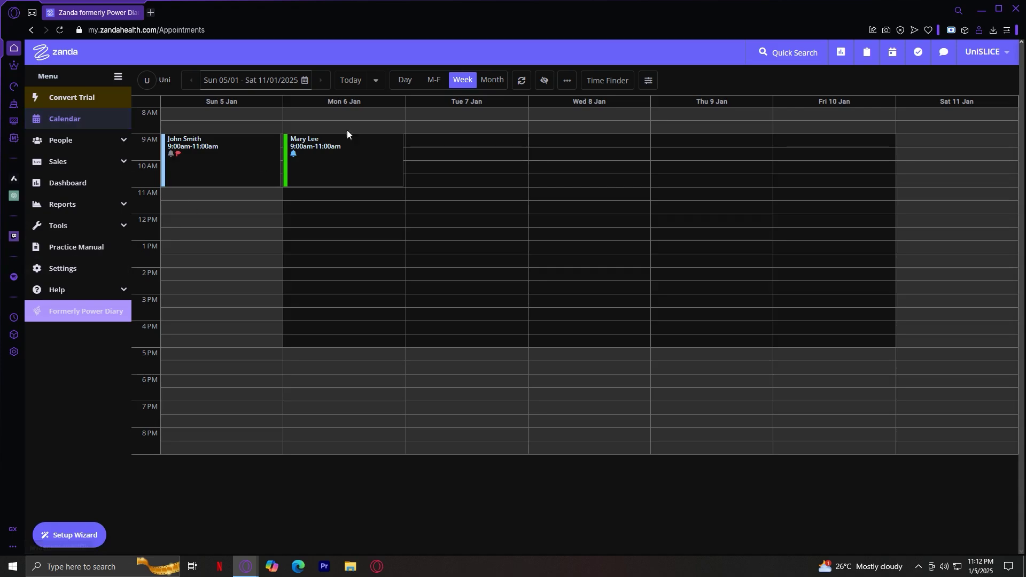
{"action": "left_click", "coordinate": [450, 206]}
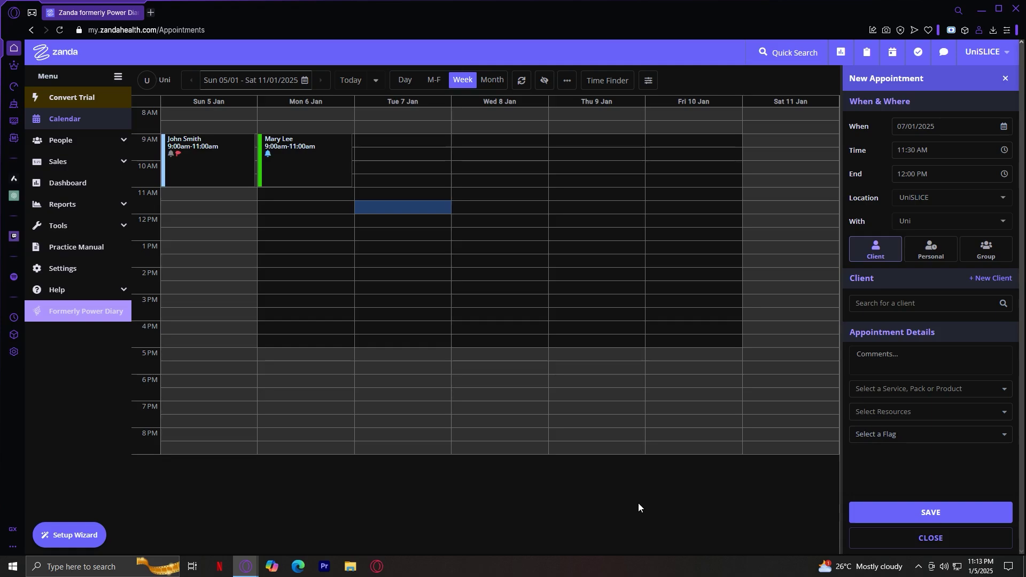
{"action": "left_click", "coordinate": [64, 141]}
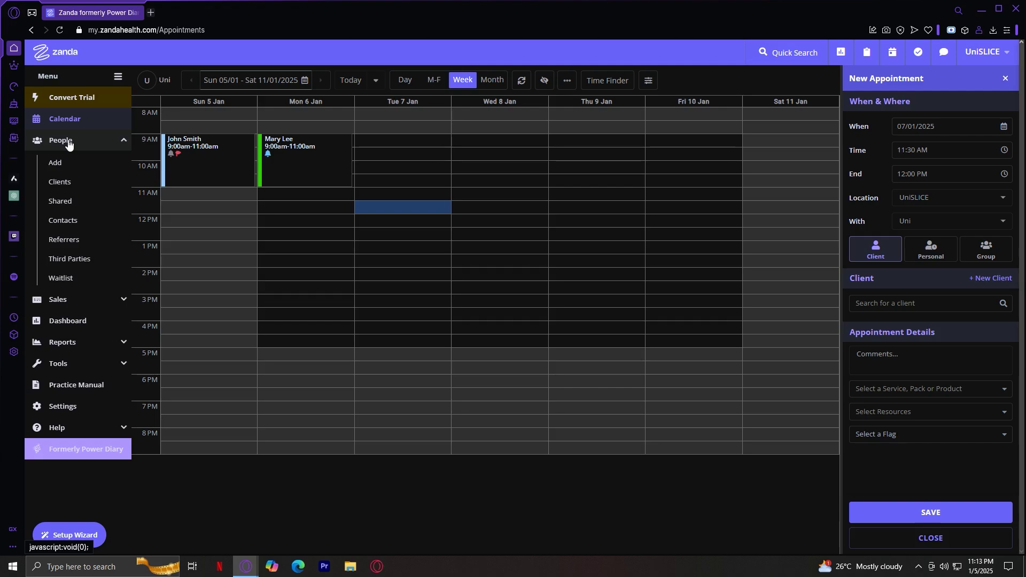
{"action": "left_click", "coordinate": [79, 182]}
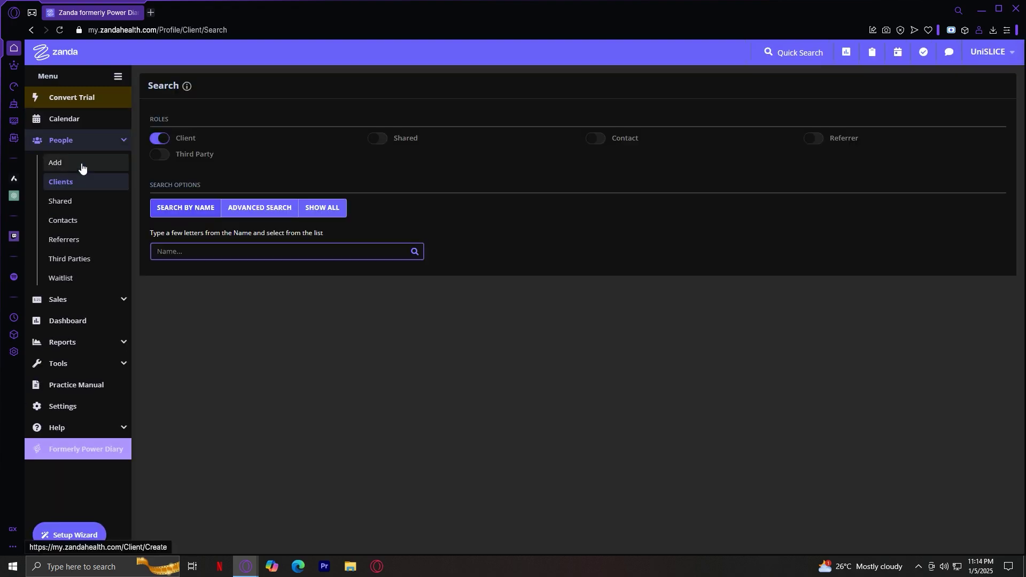
Open the Add New profile dialog for a new client
{"action": "left_click", "coordinate": [62, 165]}
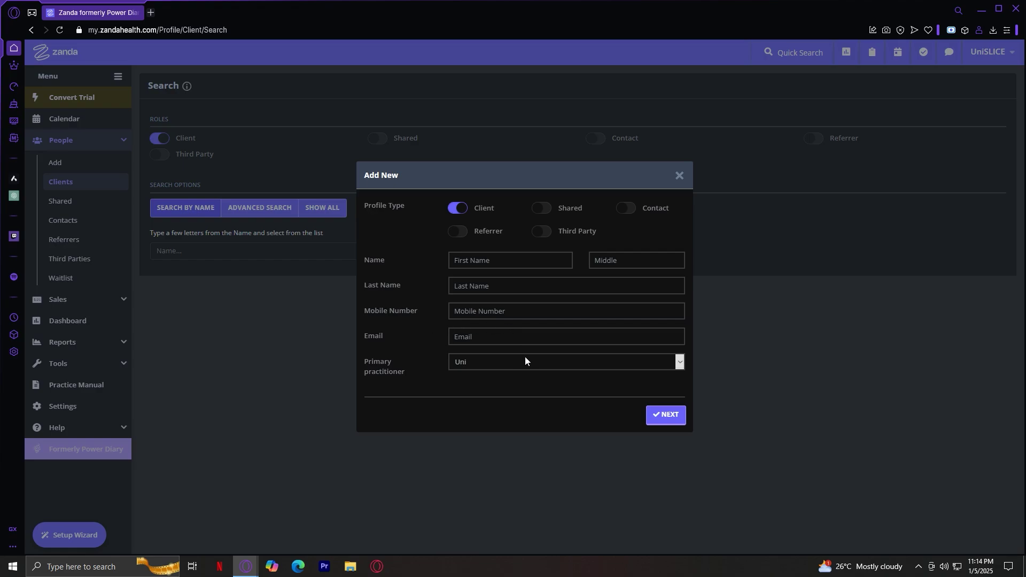
Fill the new-client form with placeholder 'a' names, a dummy mobile number and a dummy email
{"action": "left_click", "coordinate": [678, 423]}
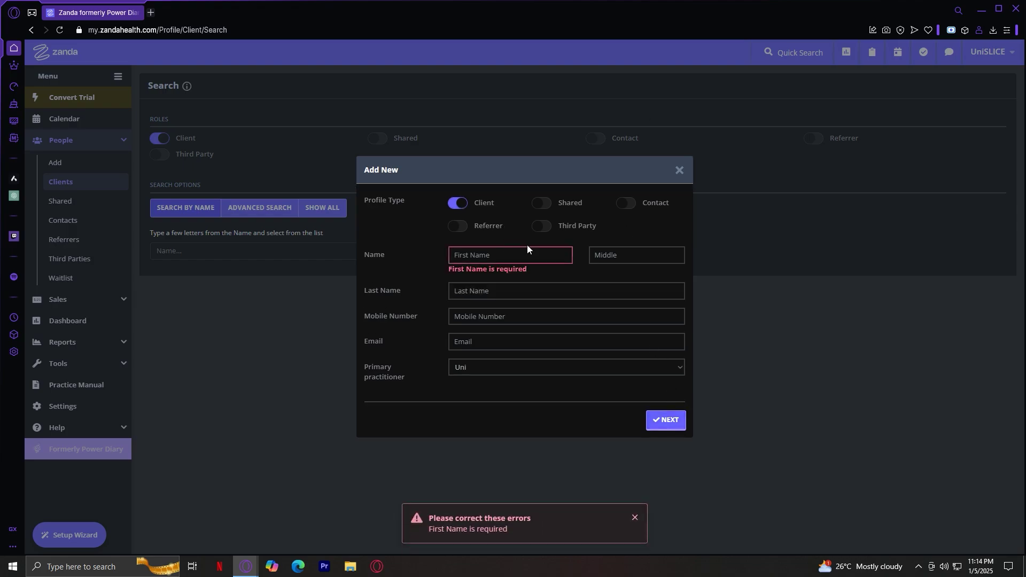
{"action": "type", "text": "a"}
{"action": "left_click", "coordinate": [622, 258]}
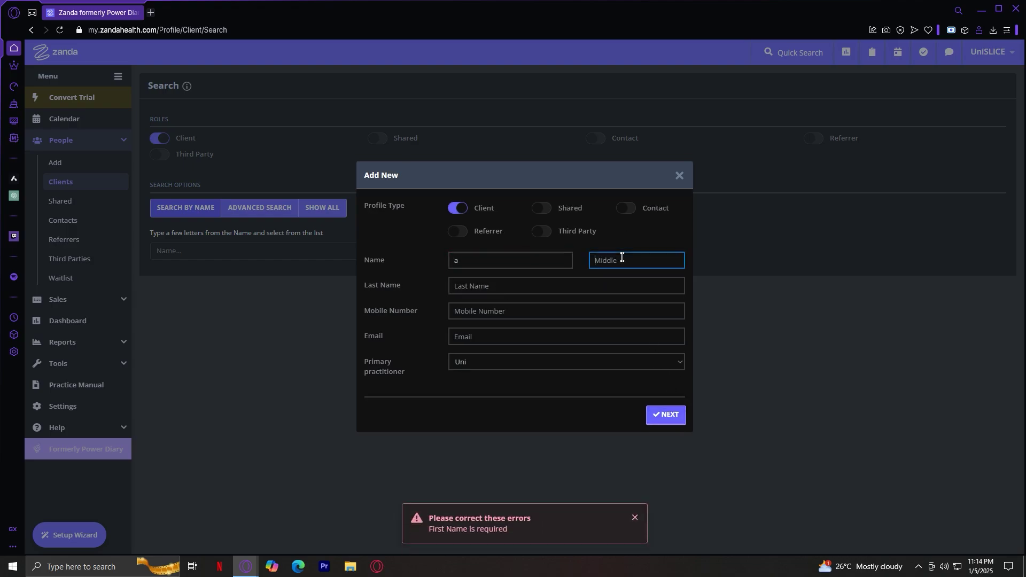
{"action": "type", "text": "a"}
{"action": "left_click", "coordinate": [494, 296]}
{"action": "type", "text": "a"}
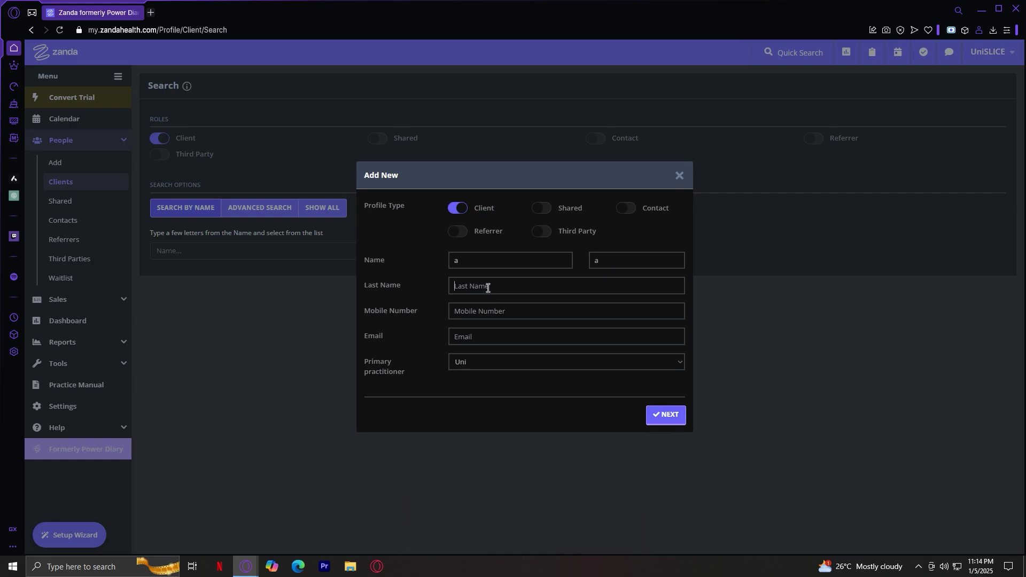
{"action": "key", "text": "Tab"}
{"action": "type", "text": "000"}
{"action": "key", "text": "Tab"}
{"action": "type", "text": "a@gmail.com"}
Close the Add New dialog without saving, then expand the Sales section
{"action": "left_click_drag", "start_coordinate": [416, 314], "coordinate": [358, 309]}
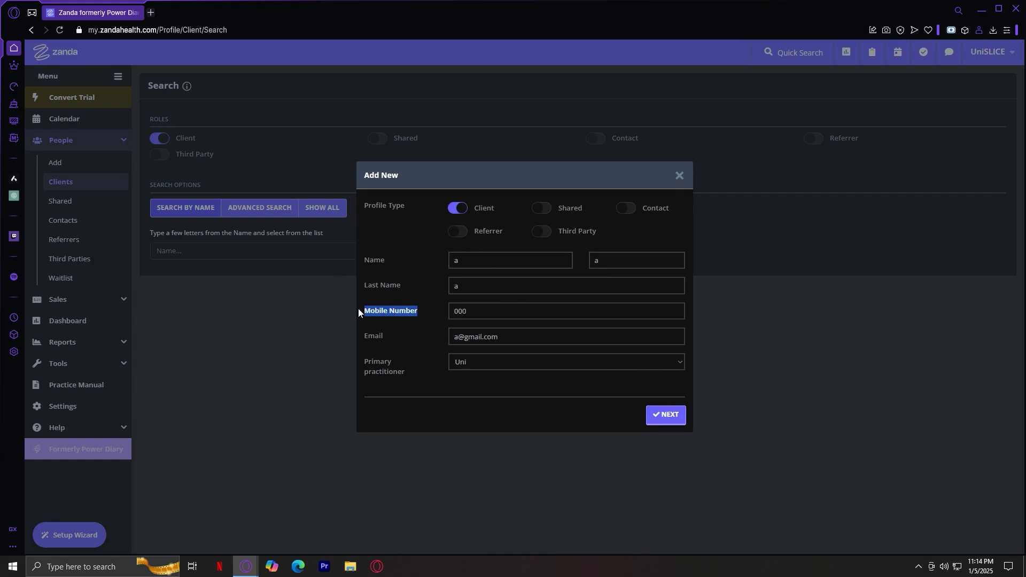
{"action": "left_click", "coordinate": [406, 314]}
{"action": "left_click", "coordinate": [680, 175]}
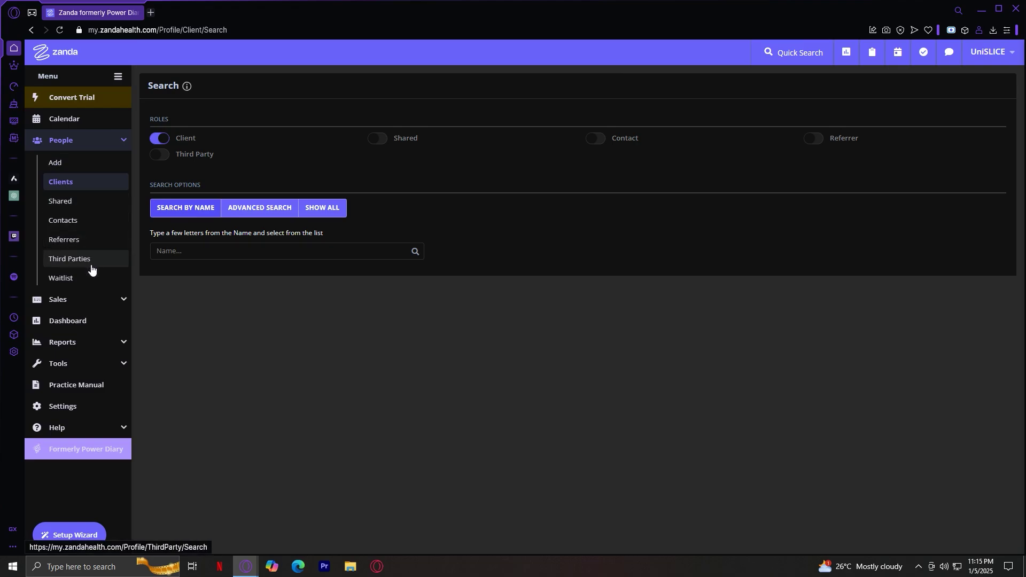
{"action": "left_click", "coordinate": [88, 299]}
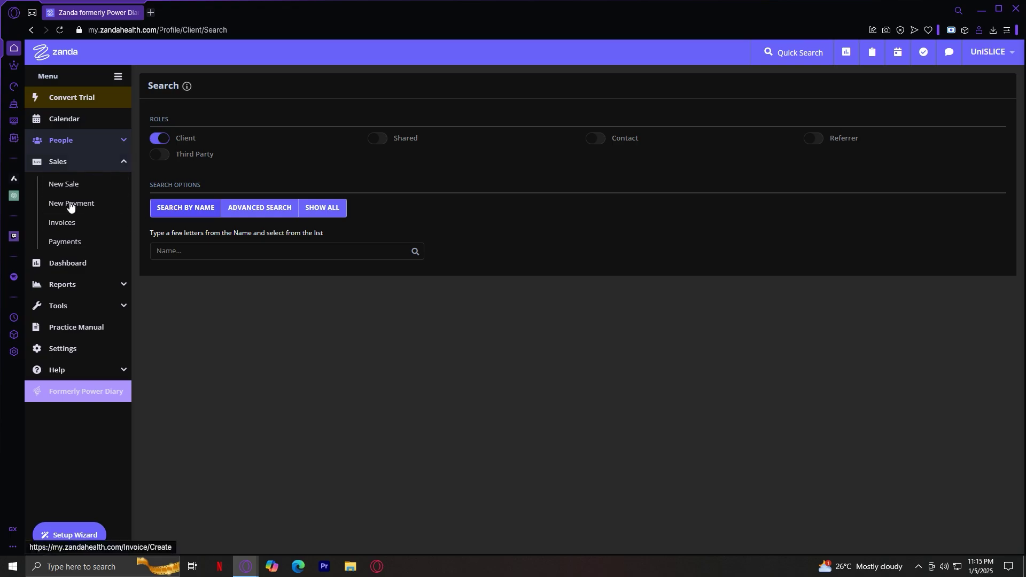
Open the Invoices list showing invoices 1001 and 1002, then start a new invoice
{"action": "left_click", "coordinate": [92, 223]}
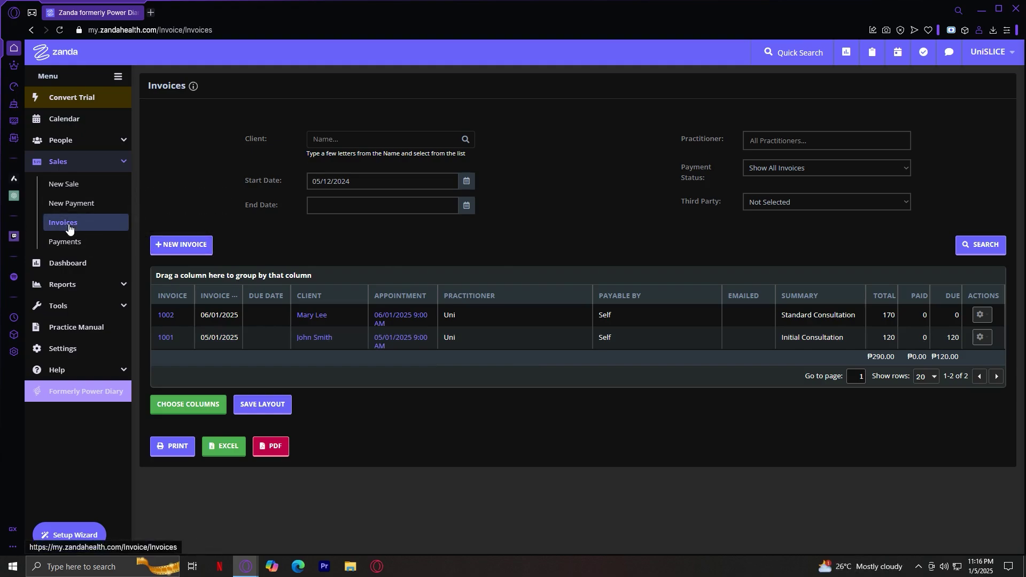
{"action": "left_click", "coordinate": [75, 184]}
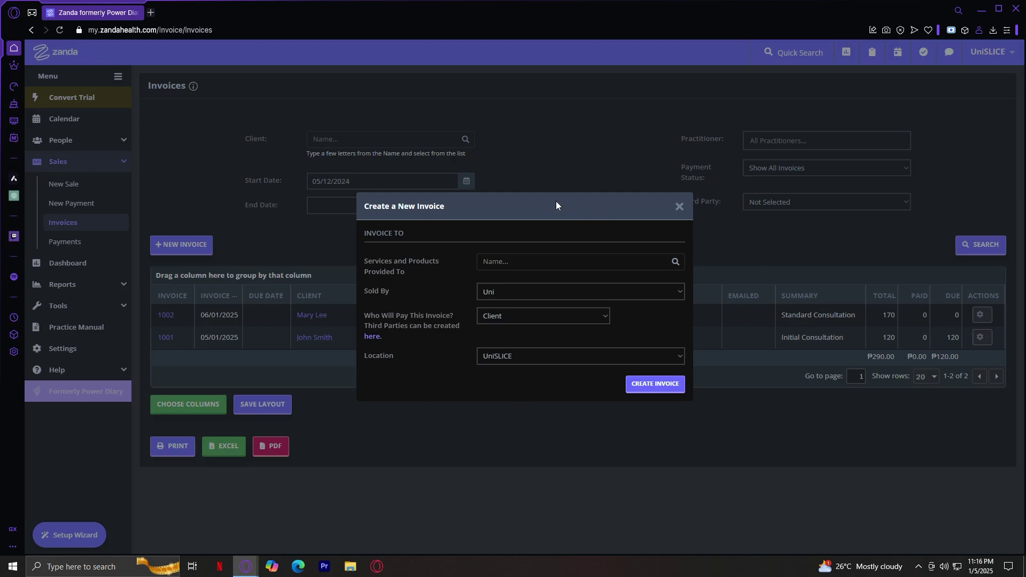
Dismiss the New Invoice and New Payment forms and open the empty Payments Received list
{"action": "left_click", "coordinate": [679, 207]}
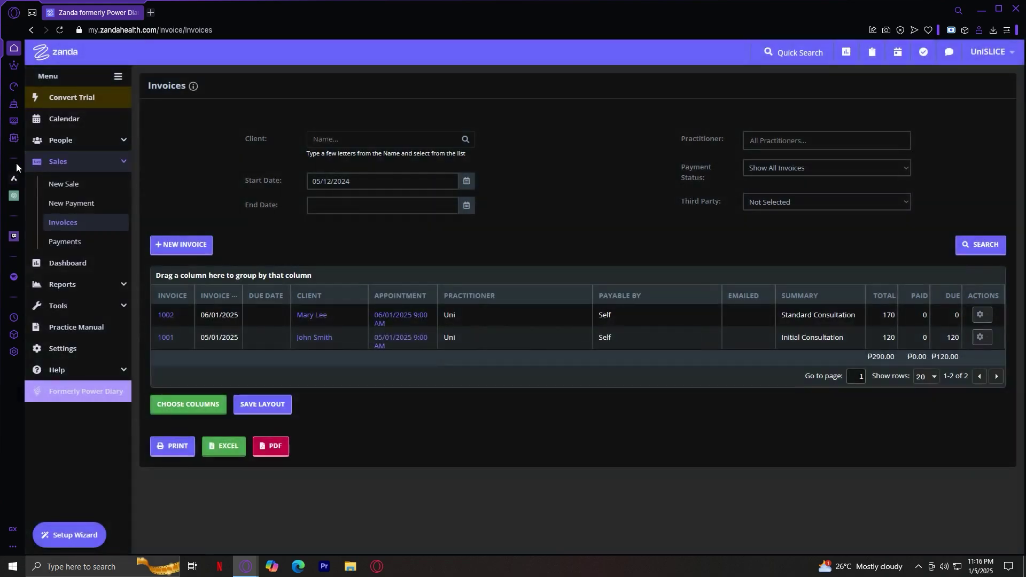
{"action": "left_click", "coordinate": [73, 198]}
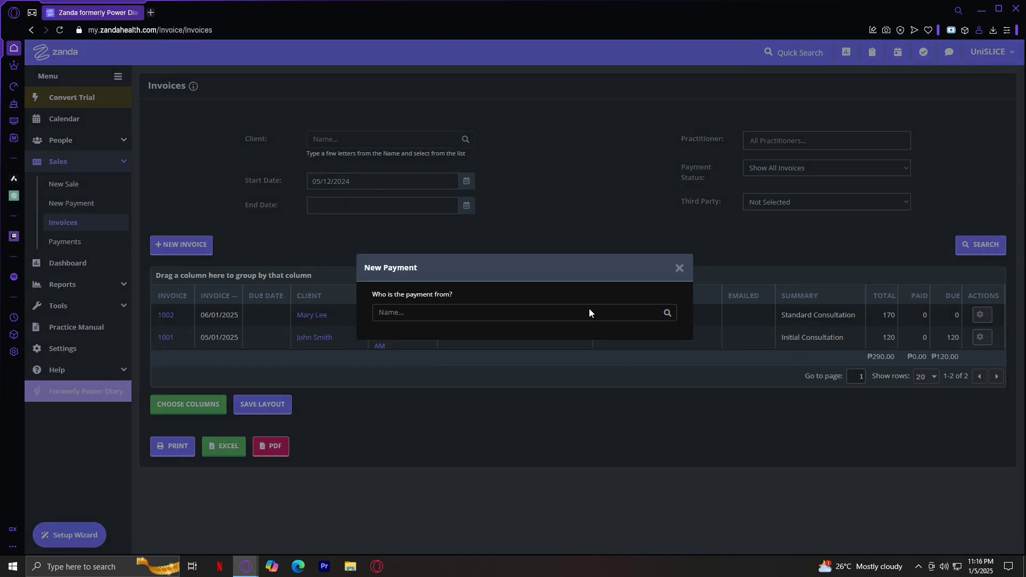
{"action": "left_click", "coordinate": [679, 268]}
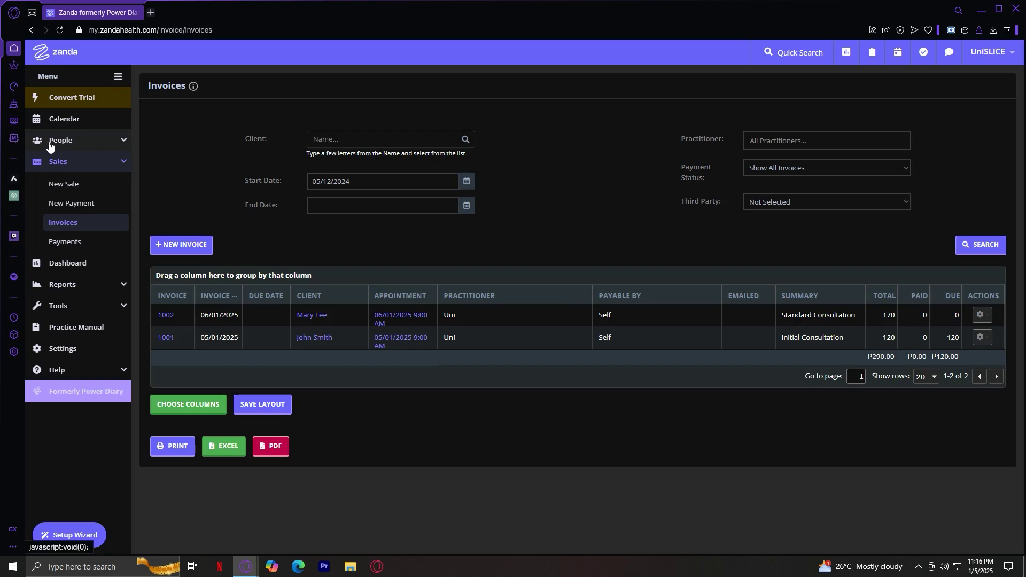
{"action": "left_click", "coordinate": [96, 248]}
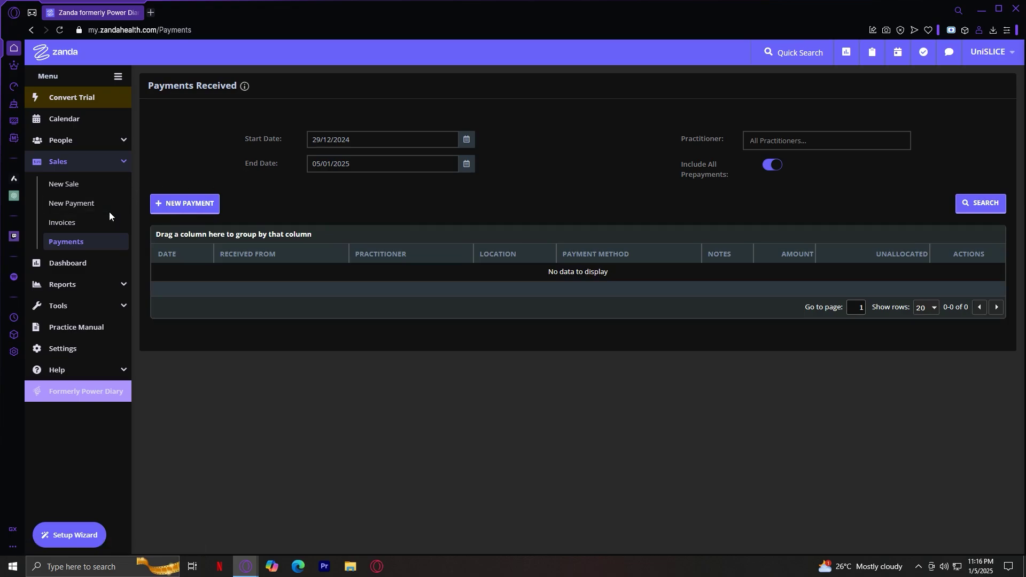
Return to the dashboard showing 2 attended appointments, $290 invoiced and 2 new clients
{"action": "left_click", "coordinate": [107, 263]}
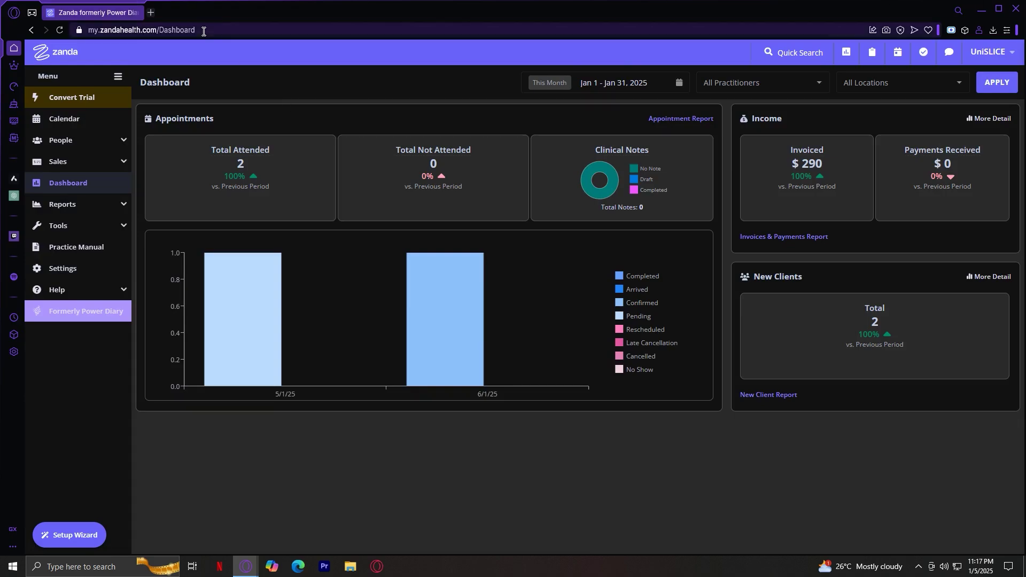
Open the Activity Summary report for 04/01/2025 to 05/01/2025 across all practitioners and locations
{"action": "left_click", "coordinate": [101, 206]}
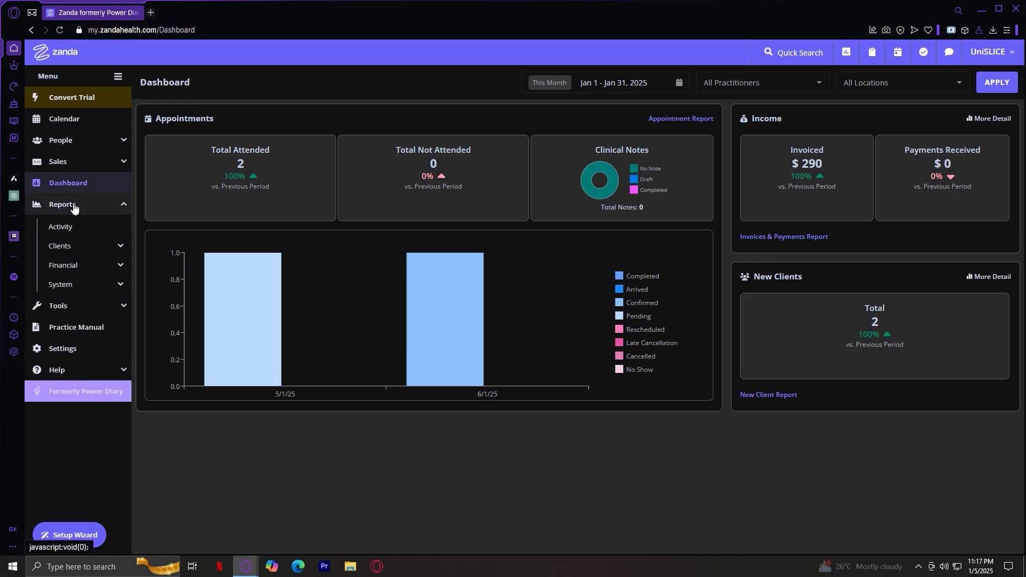
{"action": "left_click", "coordinate": [96, 224]}
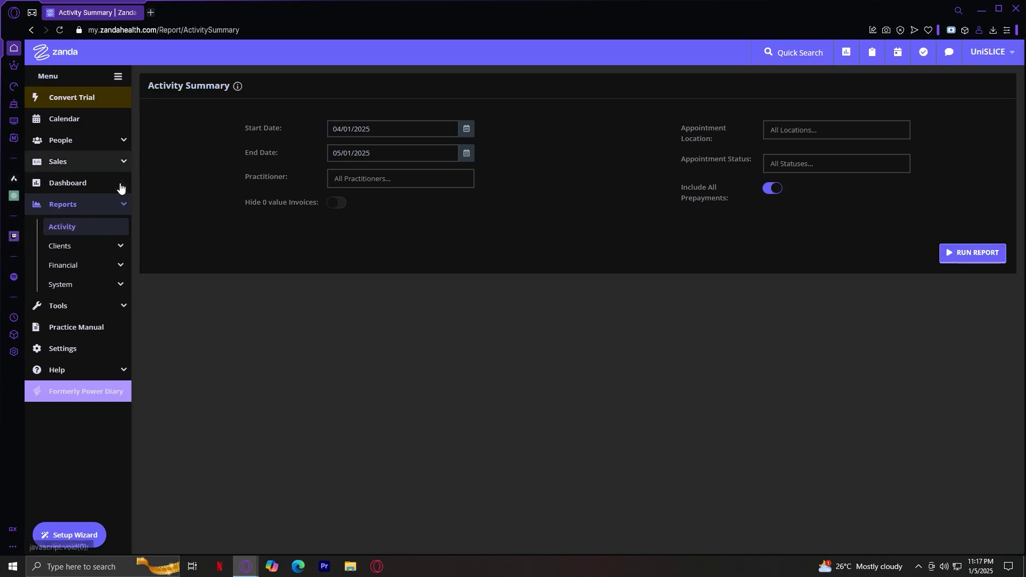
Browse the Clients, Financial and System report submenus, then expand the Tools list
{"action": "left_click", "coordinate": [82, 264]}
{"action": "left_click", "coordinate": [85, 249]}
{"action": "scroll", "coordinate": [79, 315], "scroll_direction": "down", "scroll_amount": 2}
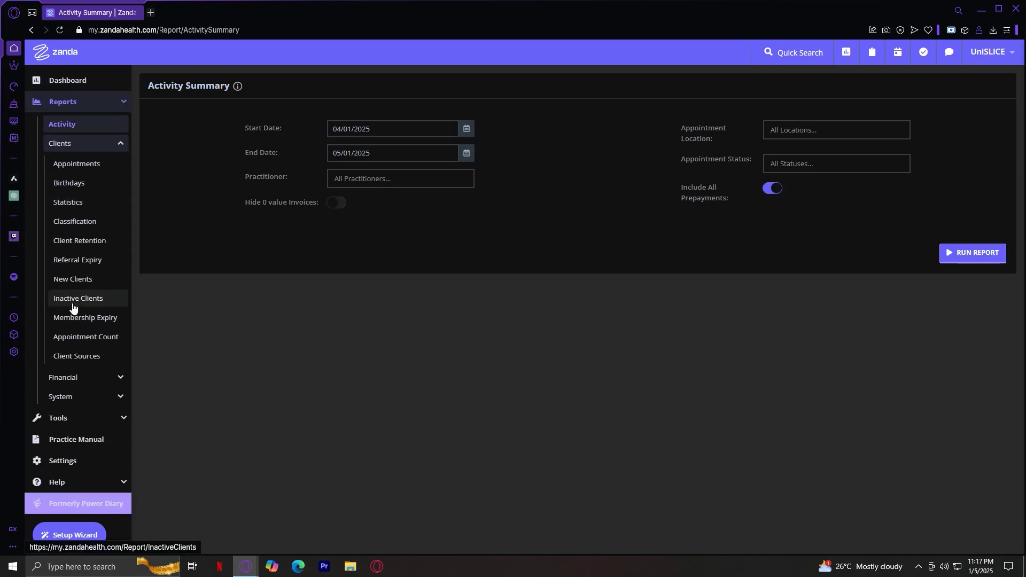
{"action": "left_click", "coordinate": [89, 383]}
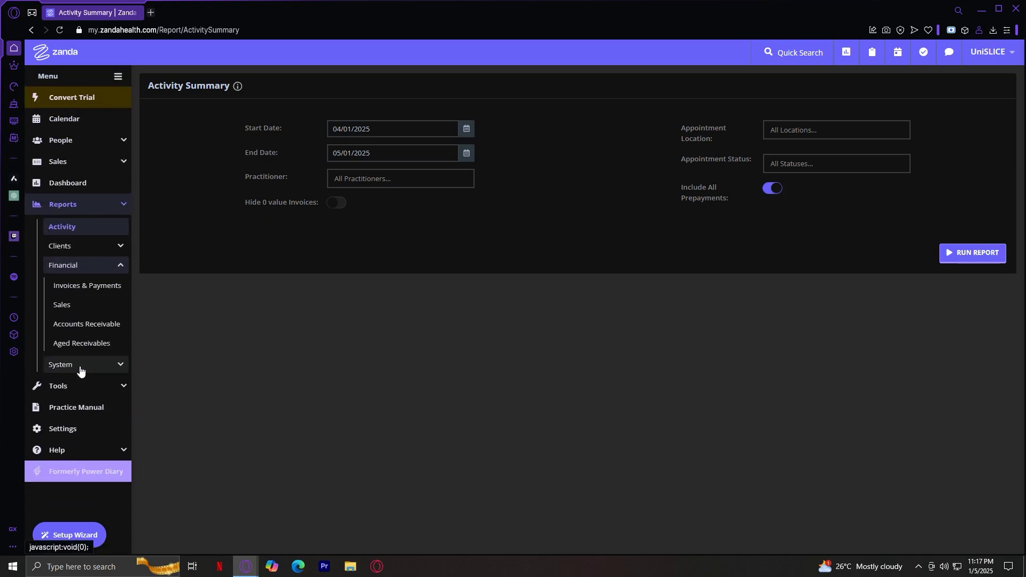
{"action": "left_click", "coordinate": [81, 363]}
{"action": "left_click", "coordinate": [93, 285]}
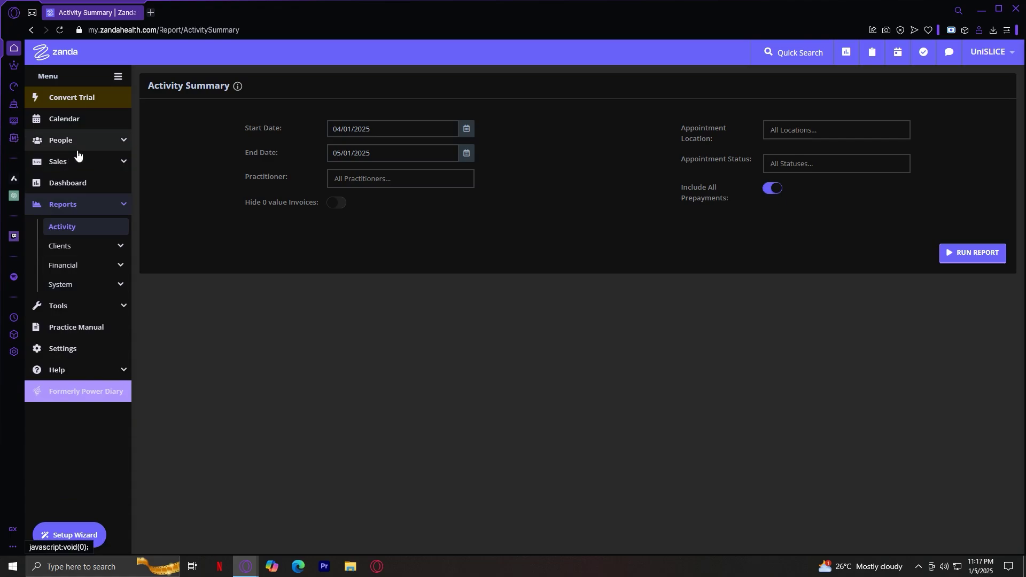
{"action": "left_click", "coordinate": [77, 305]}
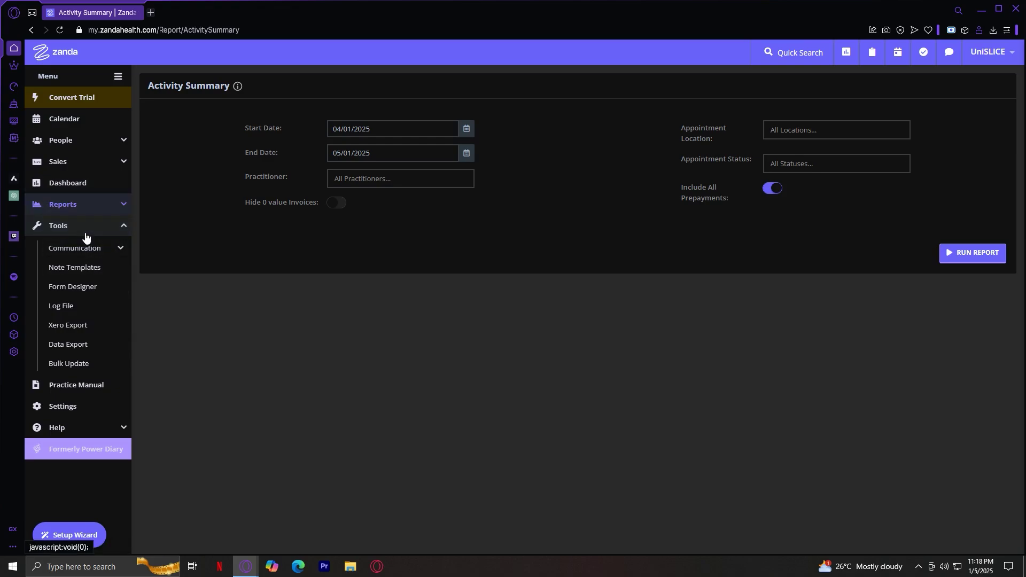
Open the Practice Manual to its Practice Operations Manual welcome and legal disclaimer
{"action": "left_click", "coordinate": [80, 387]}
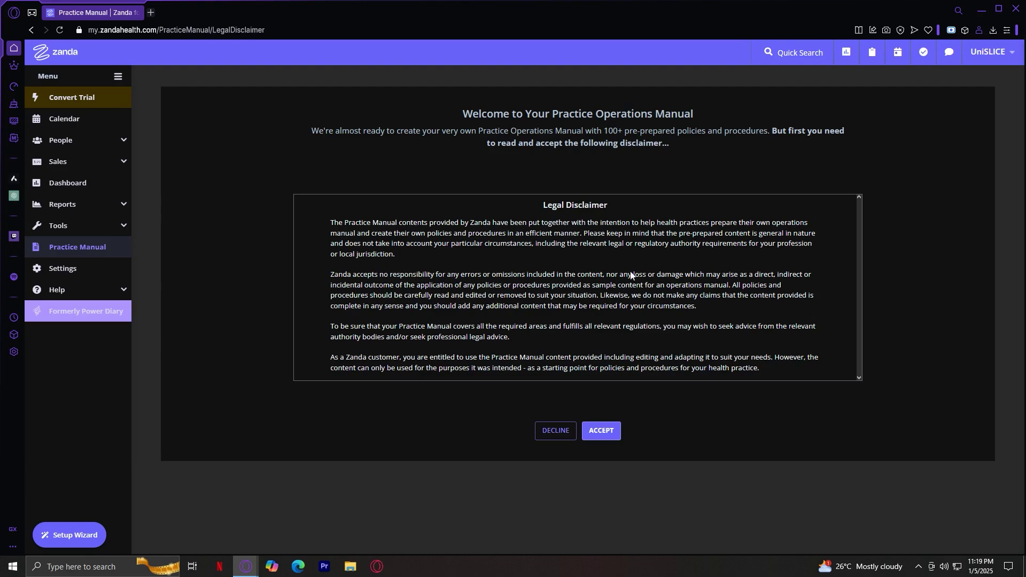
Accept the Practice Manual legal disclaimer and scroll through the manual overview
{"action": "left_click", "coordinate": [596, 435]}
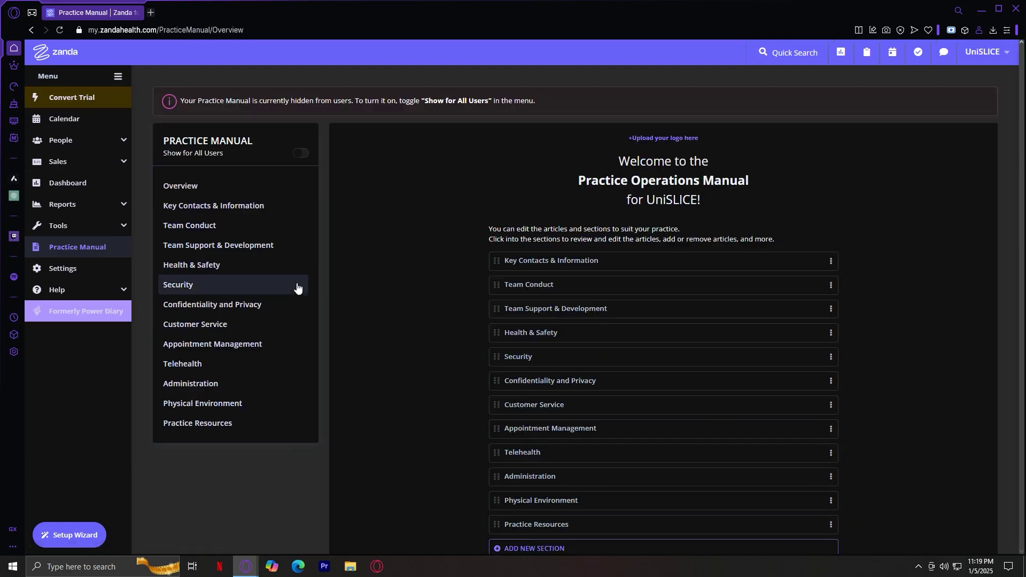
{"action": "scroll", "coordinate": [298, 286], "scroll_direction": "down", "scroll_amount": 1}
{"action": "scroll", "coordinate": [402, 332], "scroll_direction": "up", "scroll_amount": 1}
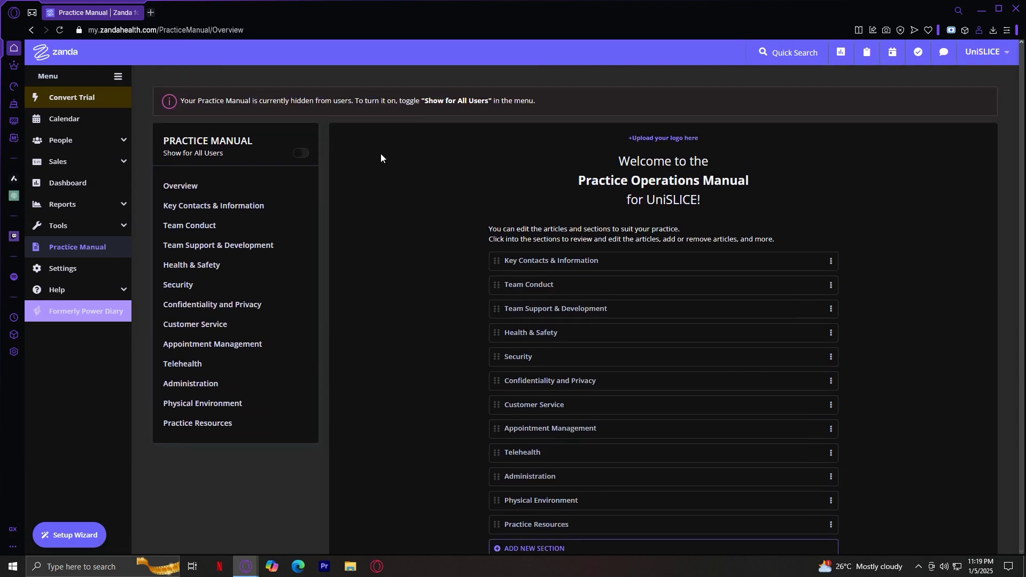
{"action": "scroll", "coordinate": [422, 196], "scroll_direction": "down", "scroll_amount": 1}
{"action": "scroll", "coordinate": [406, 221], "scroll_direction": "up", "scroll_amount": 1}
{"action": "scroll", "coordinate": [482, 316], "scroll_direction": "down", "scroll_amount": 1}
{"action": "scroll", "coordinate": [358, 211], "scroll_direction": "up", "scroll_amount": 1}
{"action": "scroll", "coordinate": [365, 314], "scroll_direction": "down", "scroll_amount": 1}
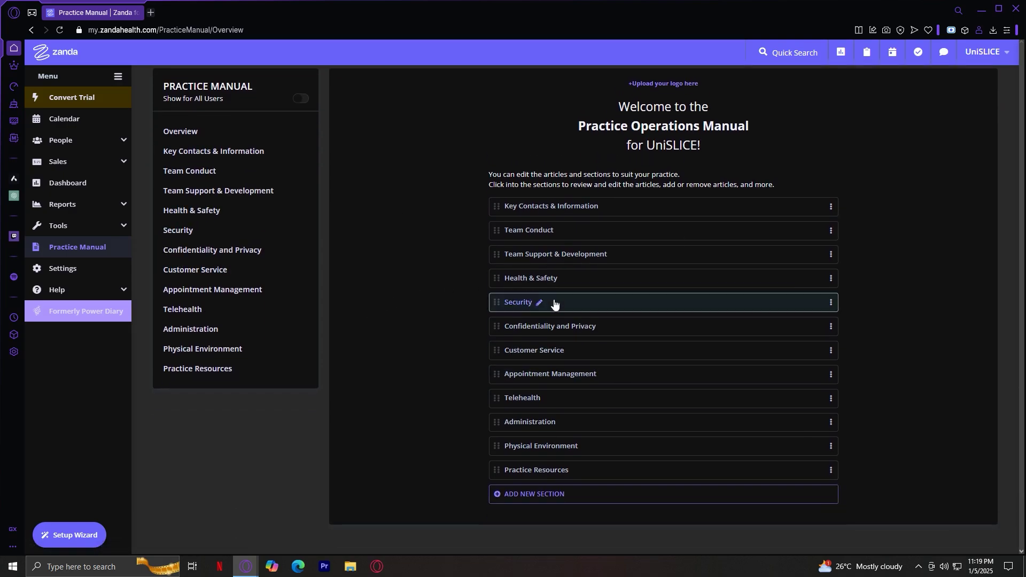
View the manual's Security section, then open the practice Settings page
{"action": "left_click", "coordinate": [615, 310]}
{"action": "scroll", "coordinate": [719, 239], "scroll_direction": "up", "scroll_amount": 1}
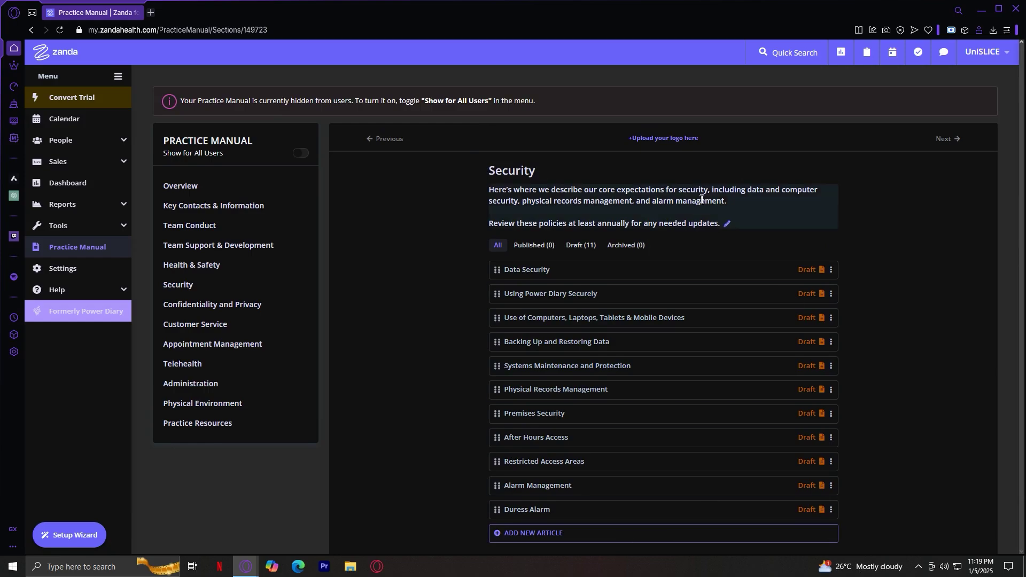
{"action": "left_click", "coordinate": [63, 267]}
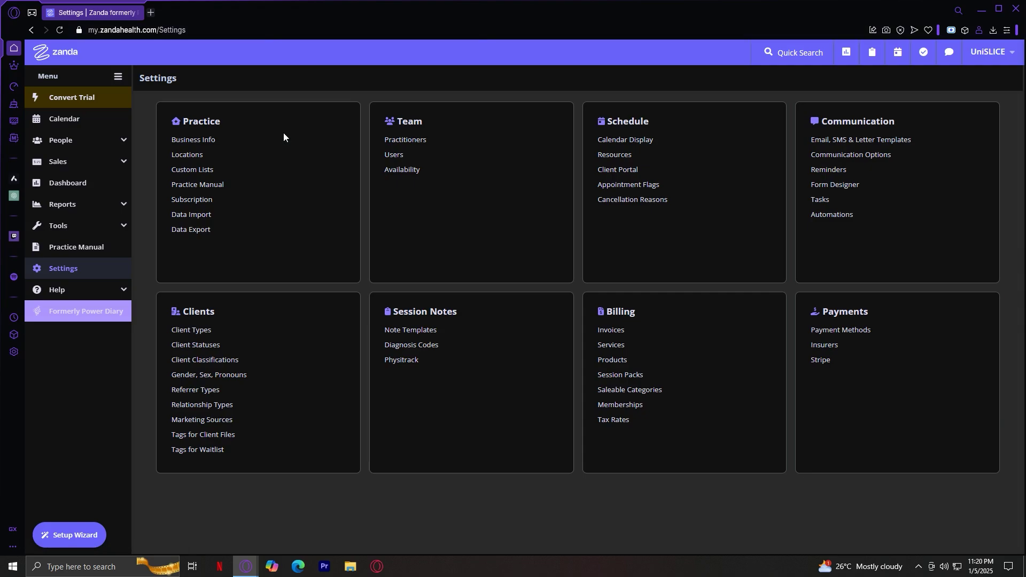
Go back to the Dashboard summary of appointments, income and new clients
{"action": "left_click", "coordinate": [92, 188]}
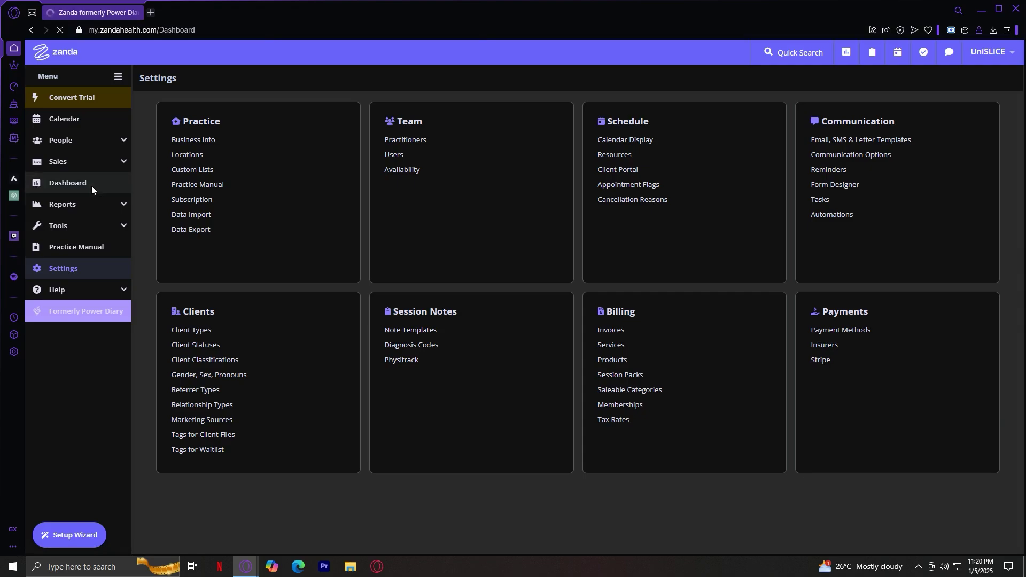